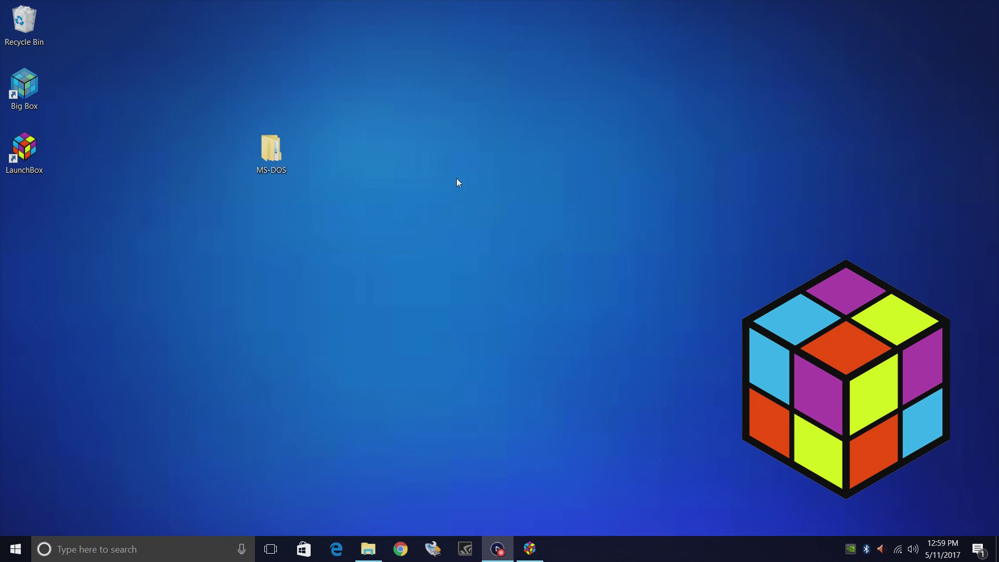
- Browse the desktop MS-DOS folder, checking the Oregon Trail and Doom game folders
double_click(273, 171)
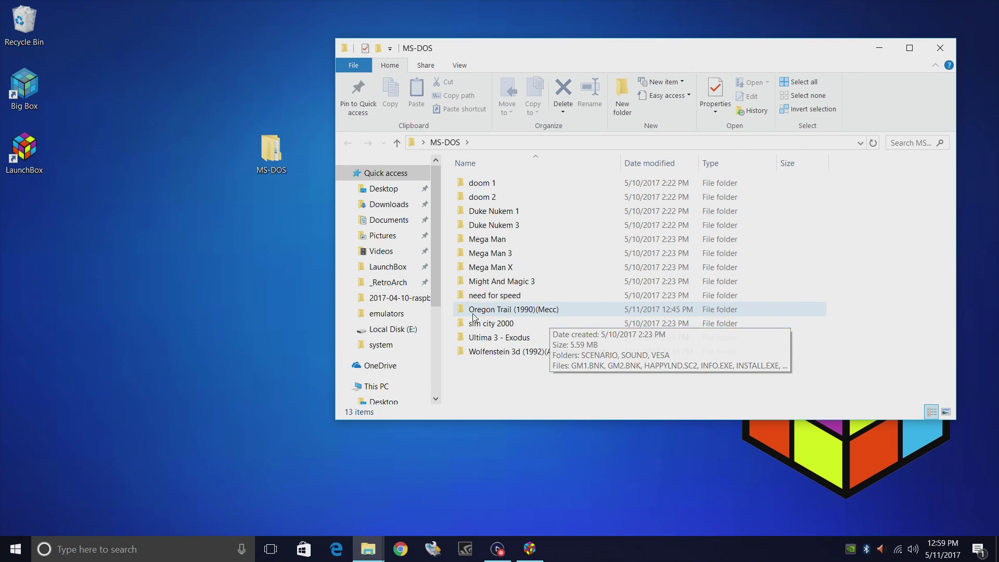
double_click(493, 314)
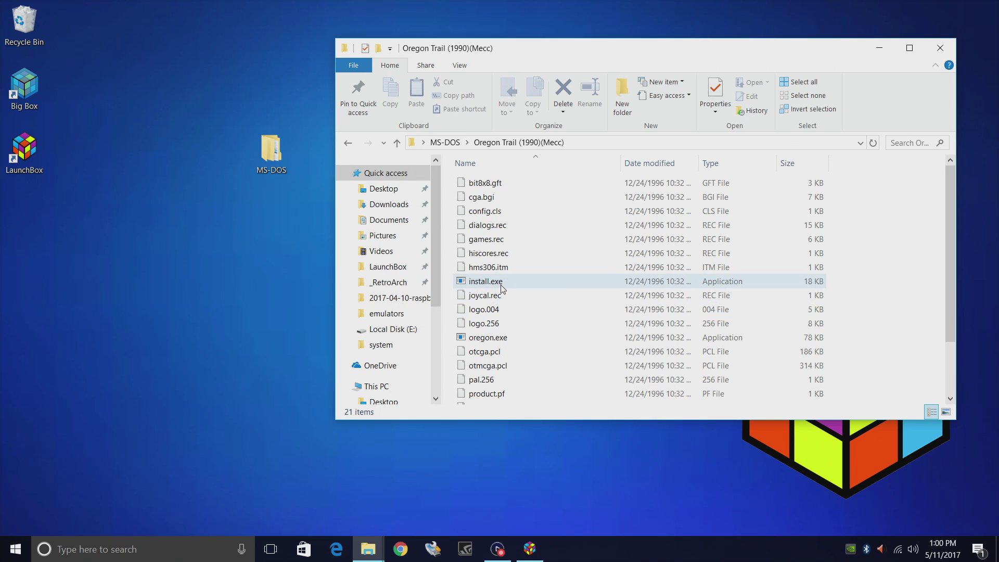
click(494, 339)
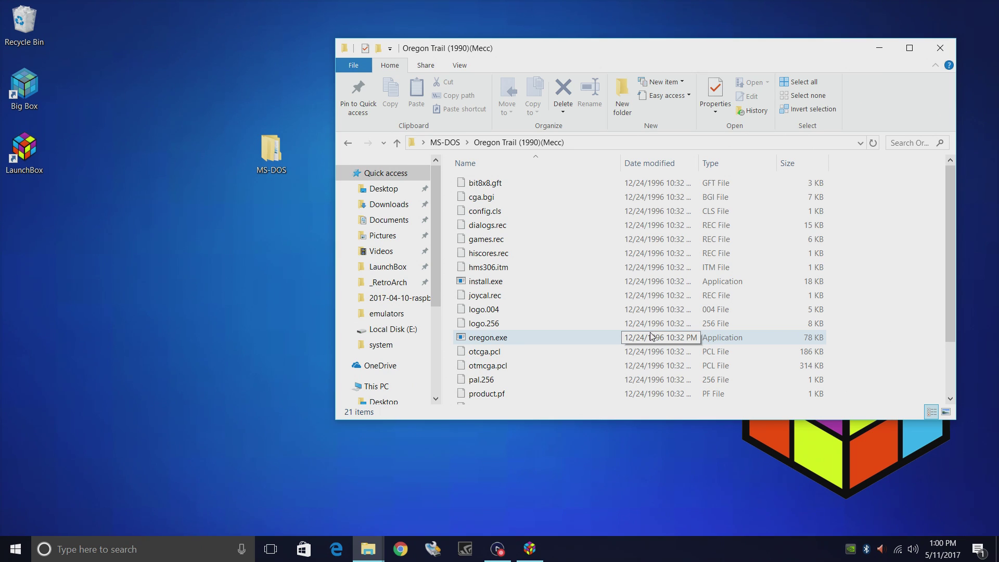
click(352, 143)
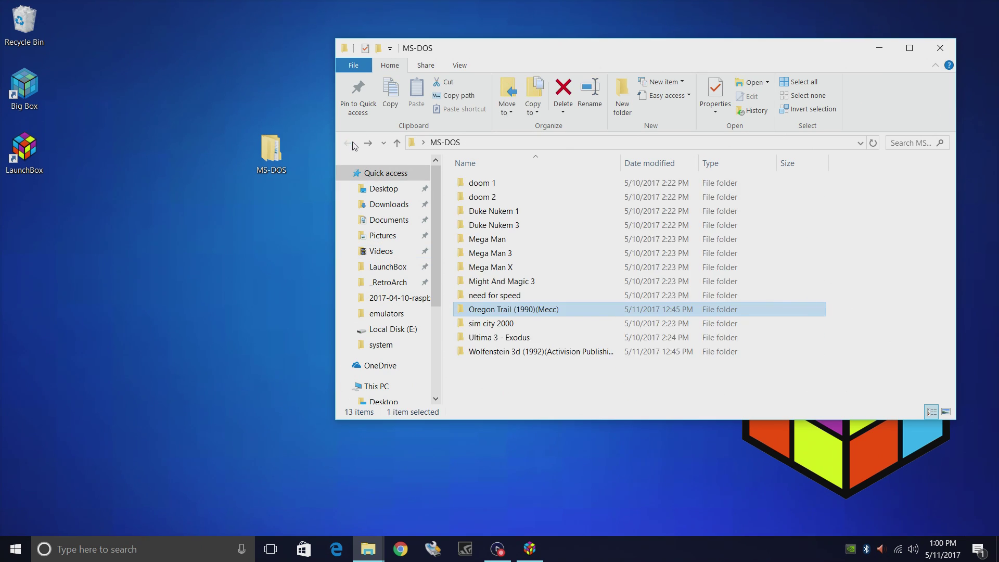
double_click(482, 185)
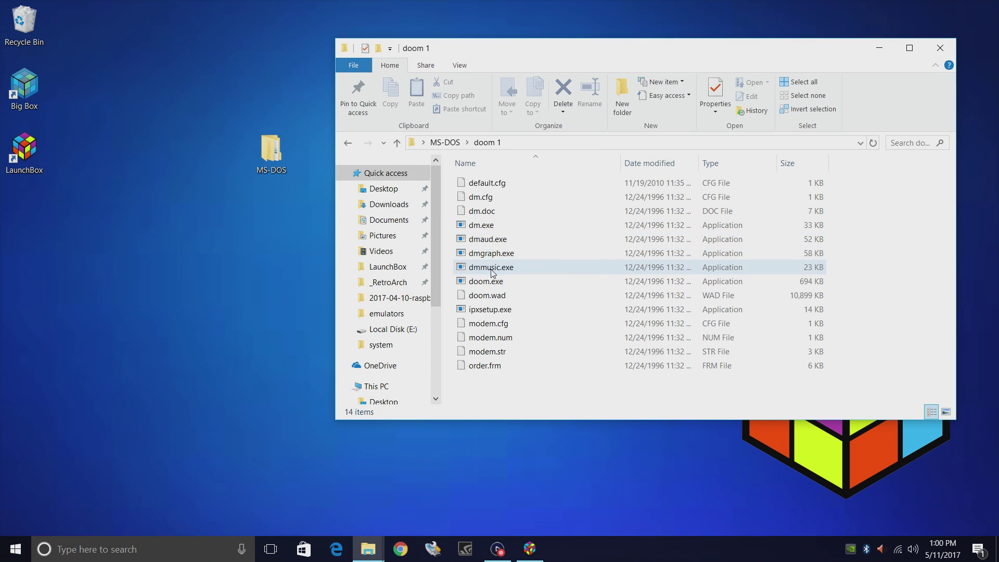
mouse_move(486, 281)
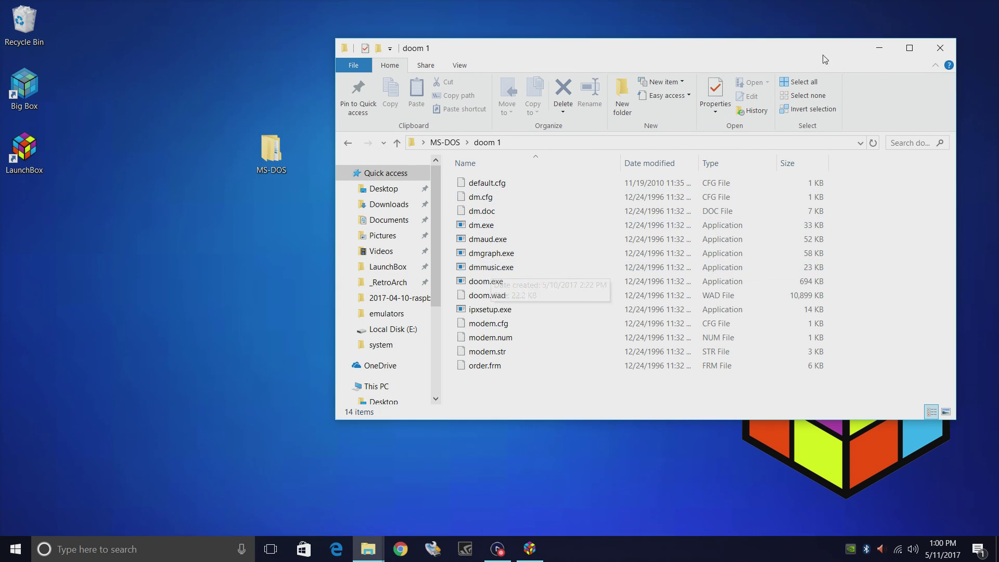
click(944, 55)
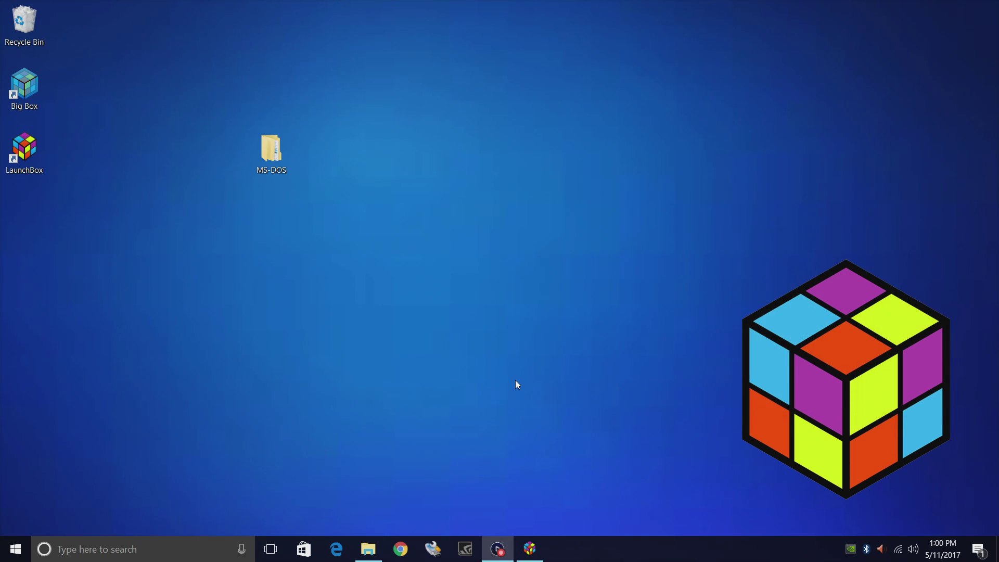
- Place the LaunchBox and MS-DOS folder windows side by side and open LaunchBox's Games folder
double_click(271, 150)
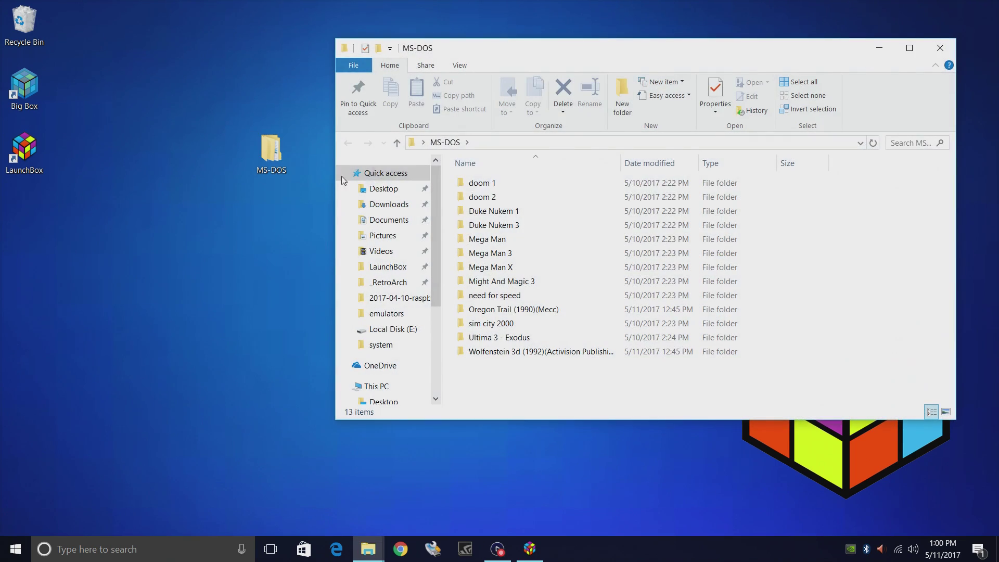
mouse_move(368, 549)
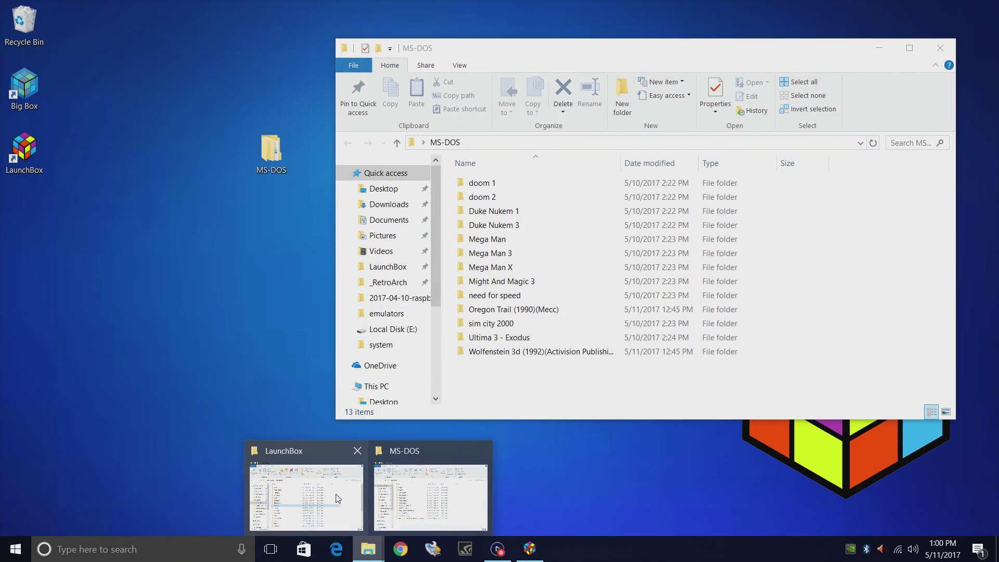
click(334, 478)
key(super+Left)
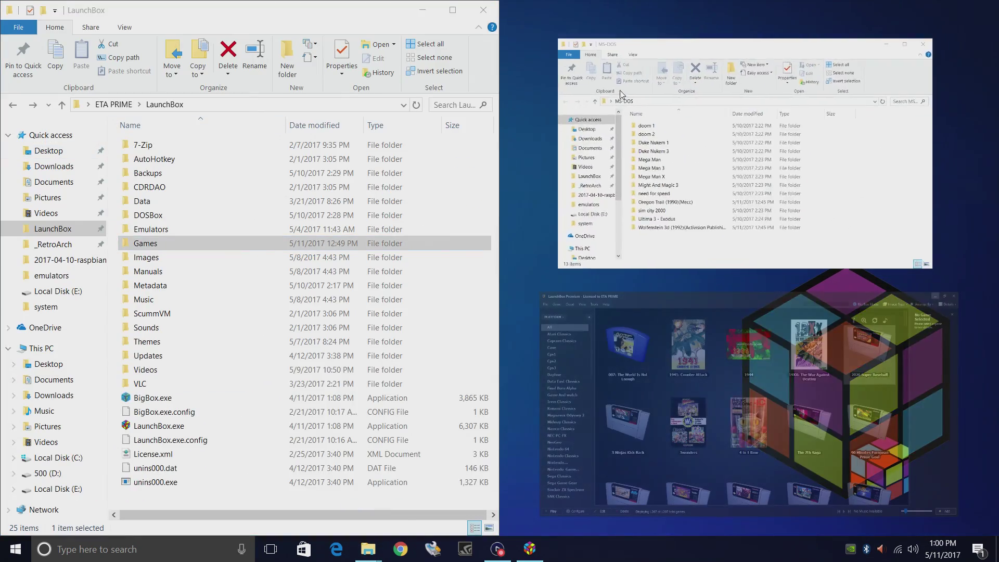
click(821, 119)
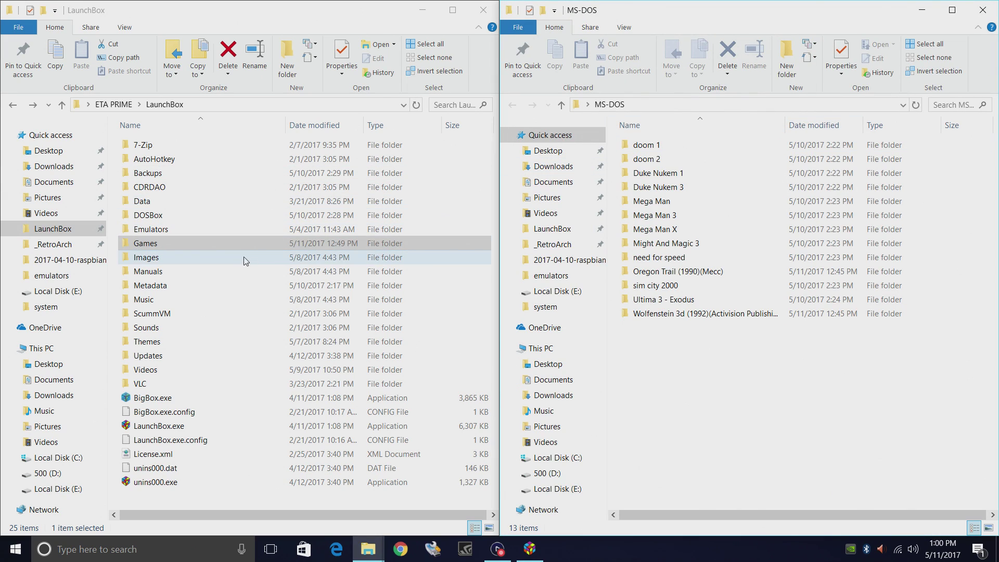
click(149, 245)
double_click(149, 246)
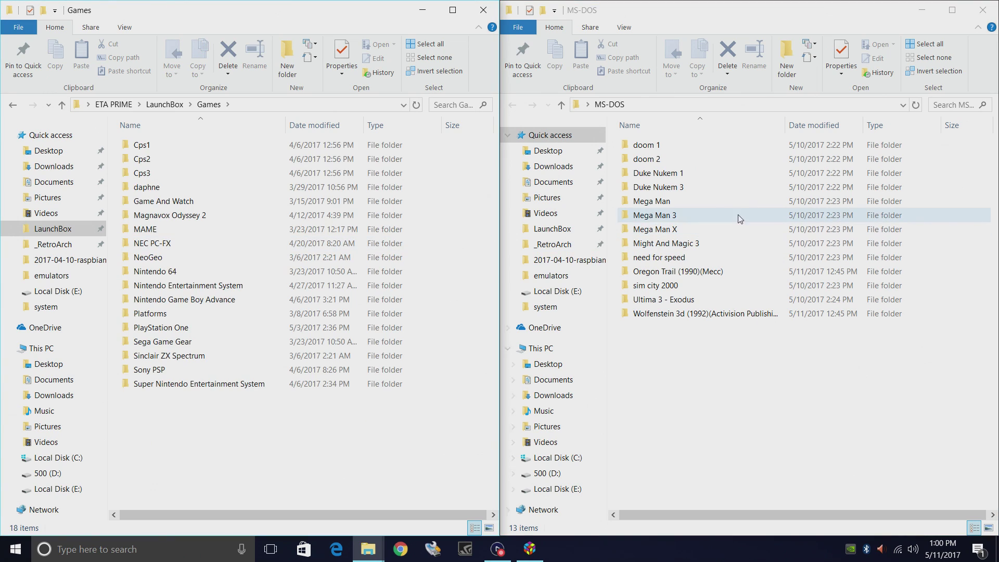
click(983, 10)
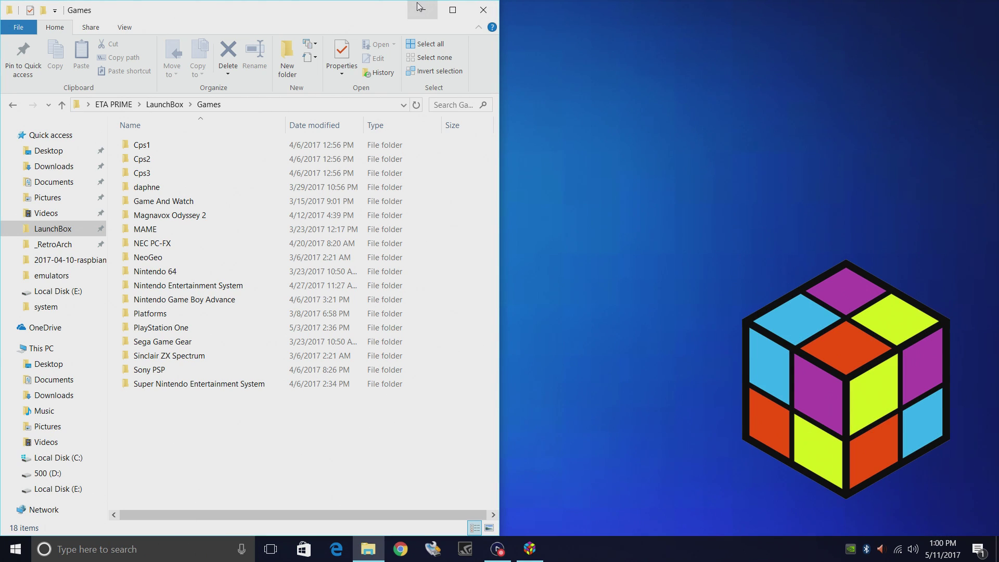
- Drag the desktop MS-DOS folder into Games, check its thirteen games, and close the window
mouse_move(421, 9)
mouse_down()
mouse_move(438, 92)
mouse_move(531, 209)
mouse_up()
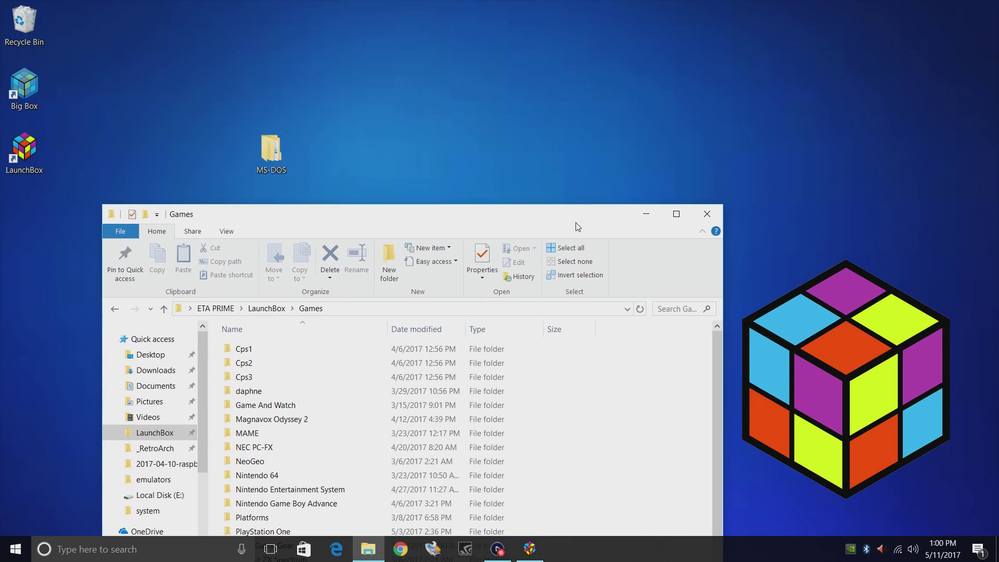
mouse_move(270, 149)
mouse_down()
mouse_move(538, 353)
mouse_move(207, 393)
mouse_up()
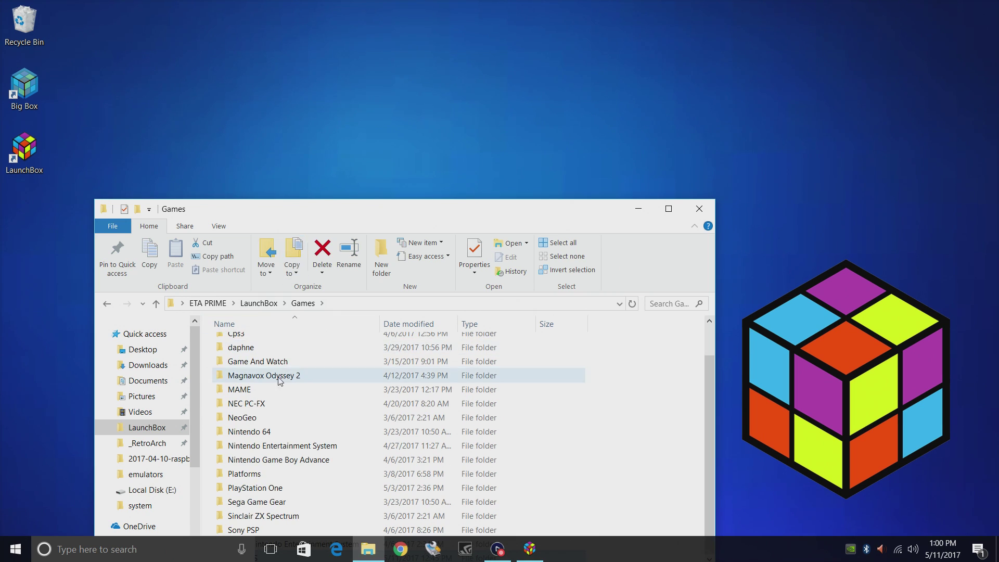
drag(384, 219, 429, 53)
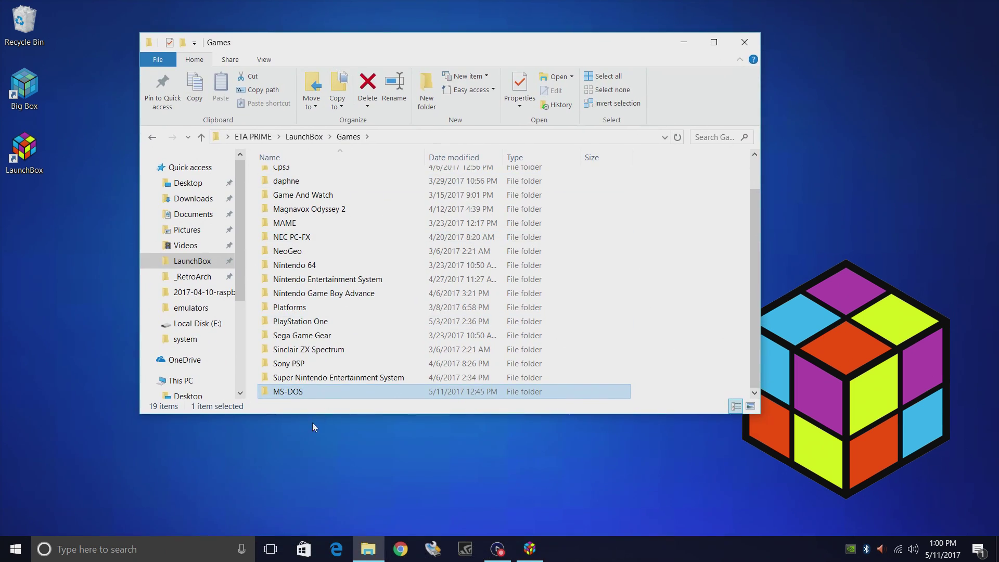
double_click(295, 393)
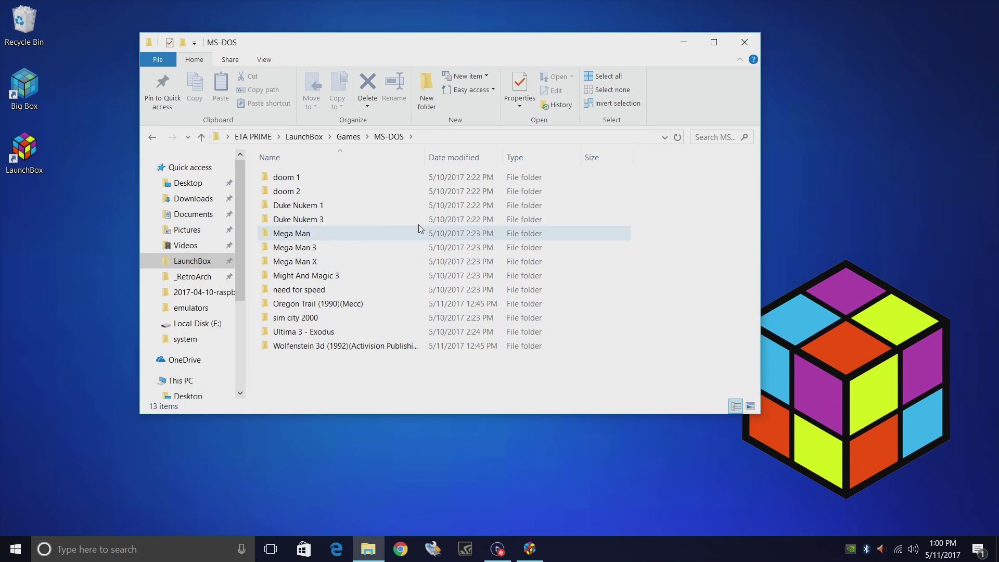
click(744, 42)
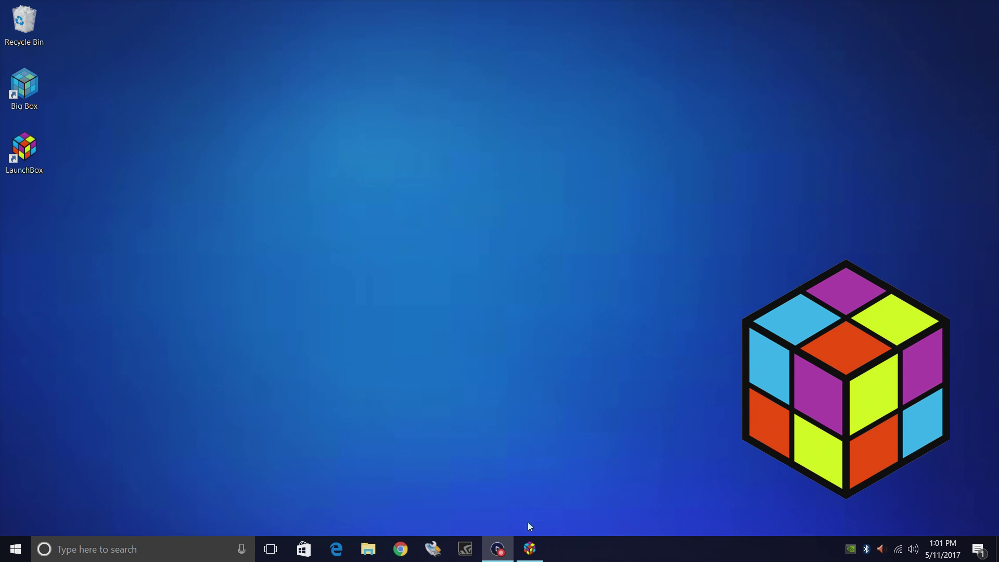
- Restore LaunchBox from the taskbar to show the full 1207-game library
click(531, 550)
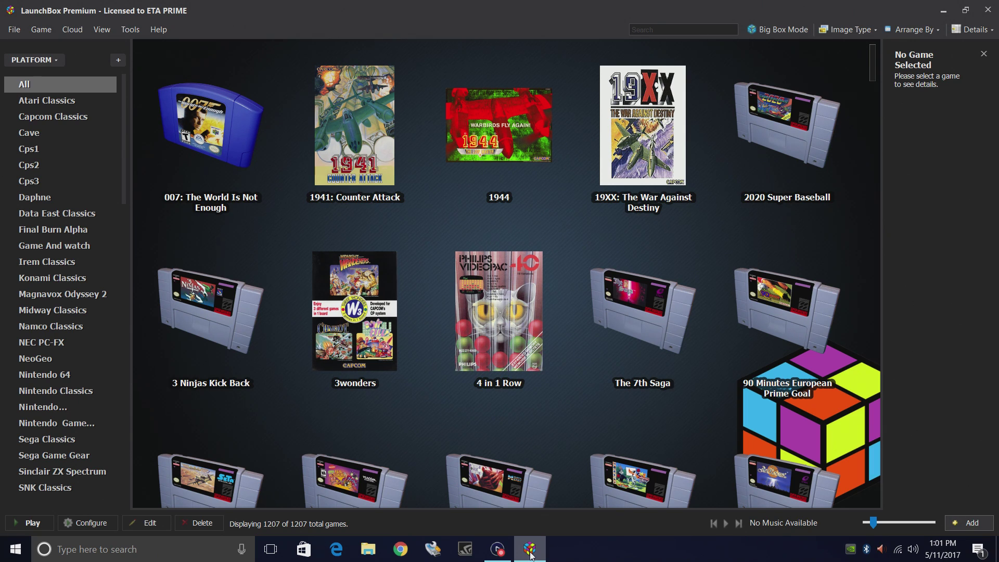
- Launch the Import MS-DOS Games Wizard from the Tools menu
click(132, 32)
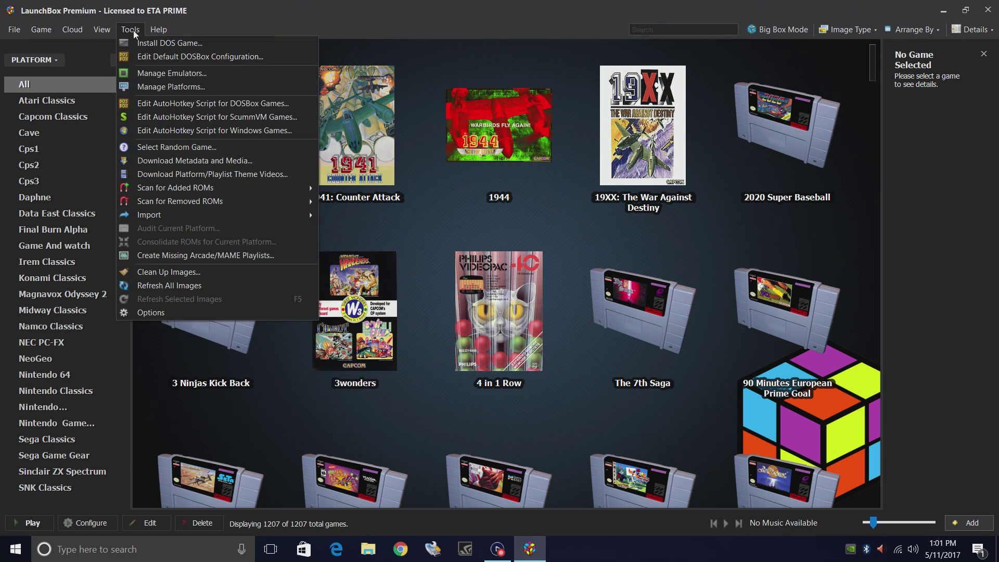
mouse_move(149, 215)
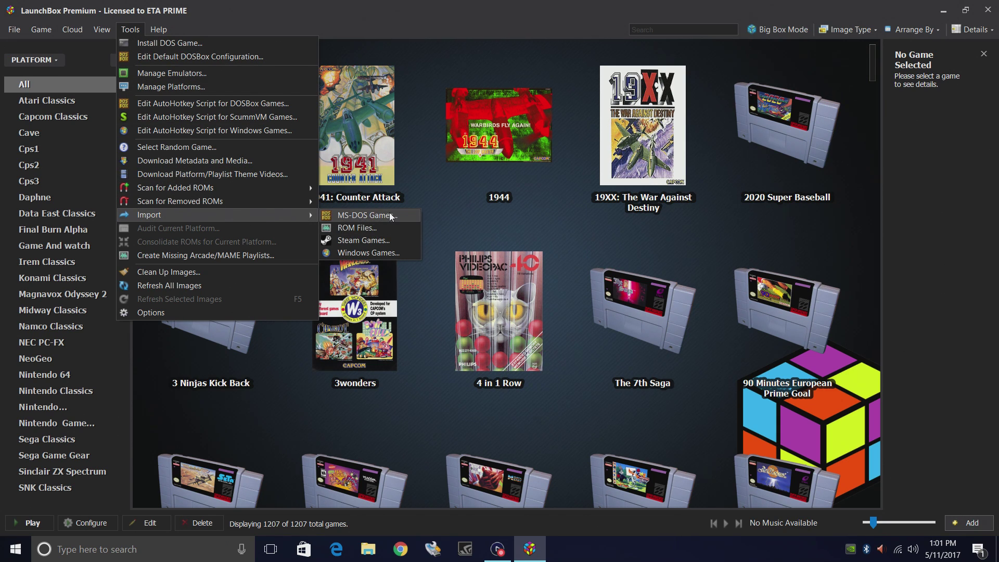
click(392, 216)
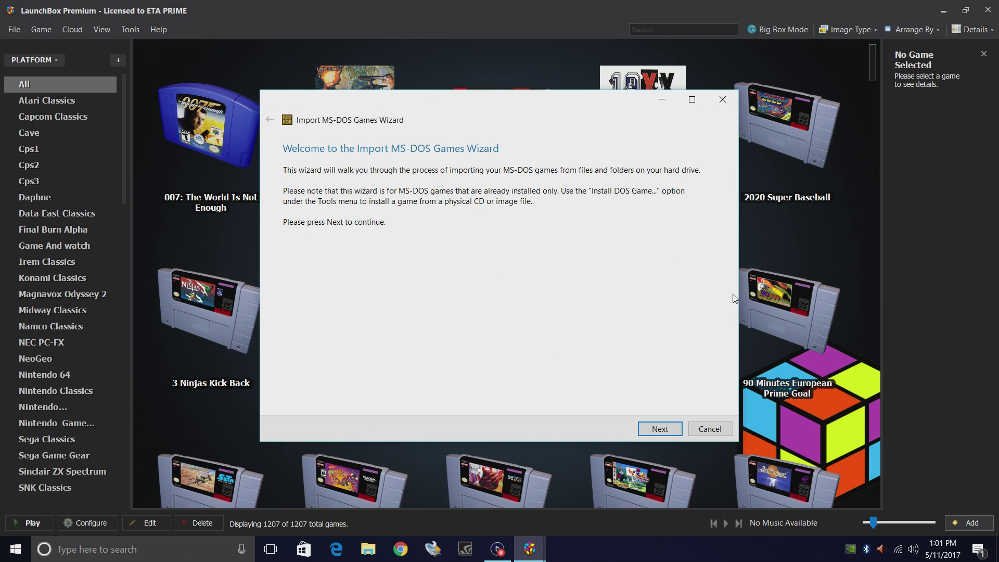
- Pass the welcome page and add LaunchBox's Games\MS-DOS folder as the import source
click(662, 429)
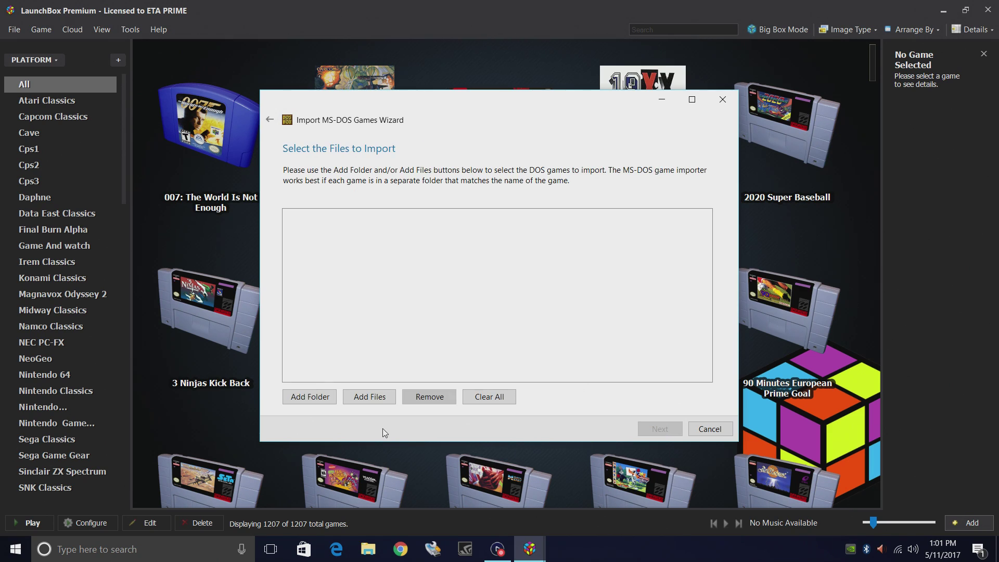
click(310, 397)
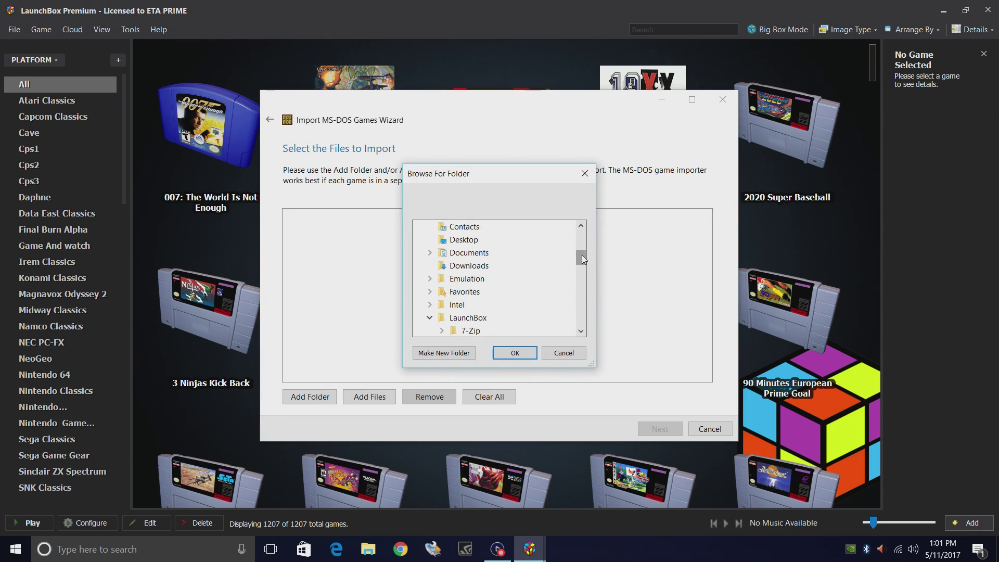
drag(583, 259, 584, 274)
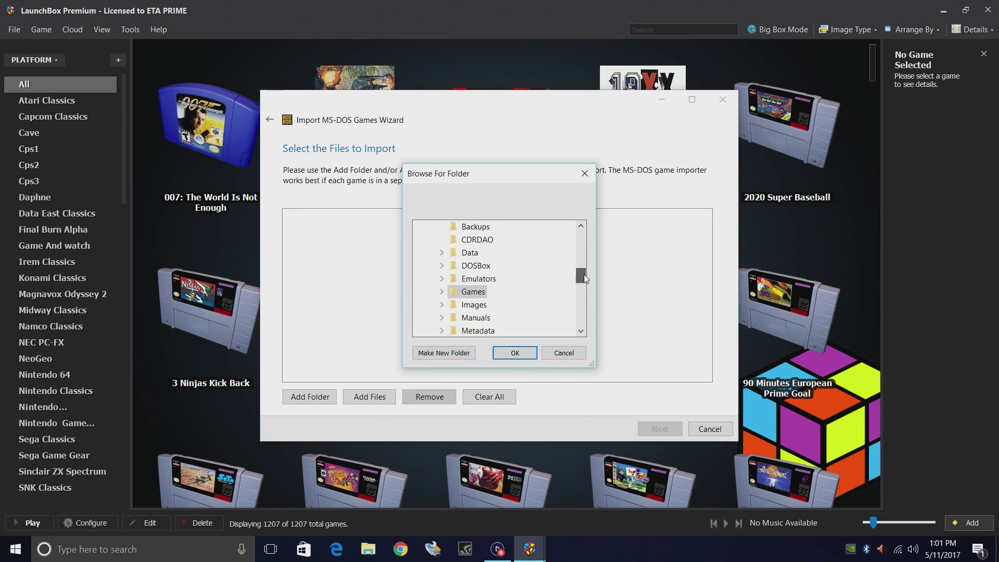
double_click(473, 291)
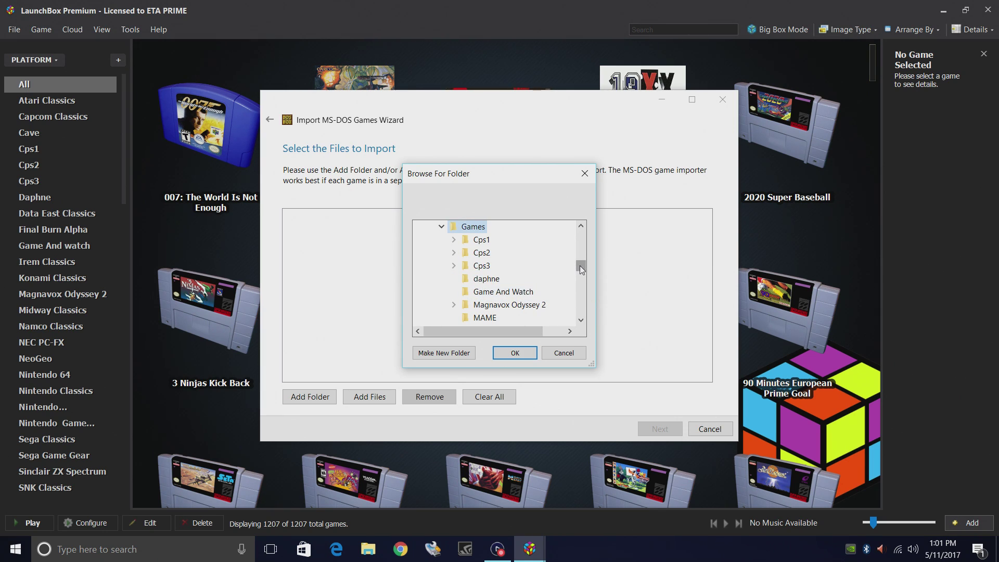
drag(581, 266, 579, 284)
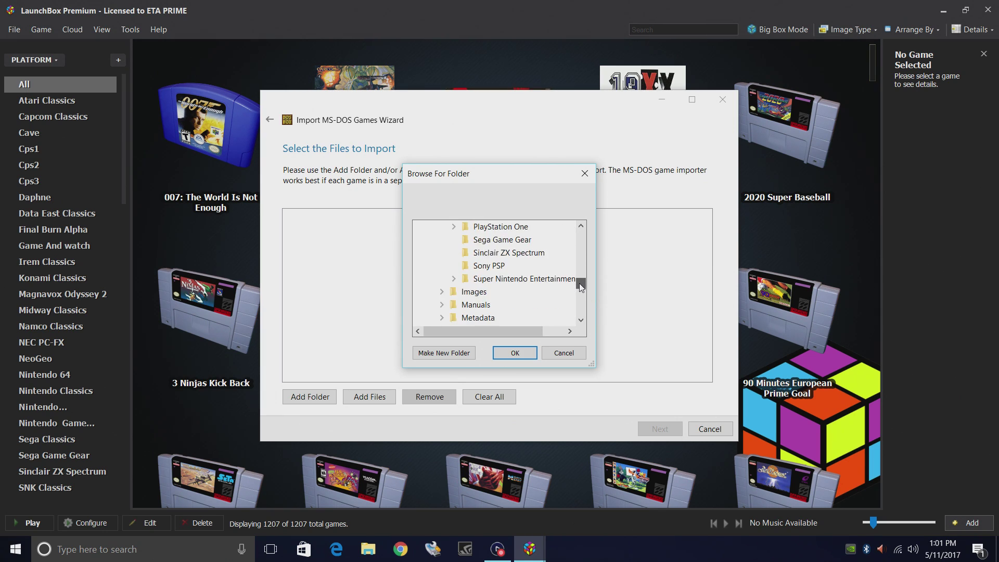
drag(580, 284, 578, 273)
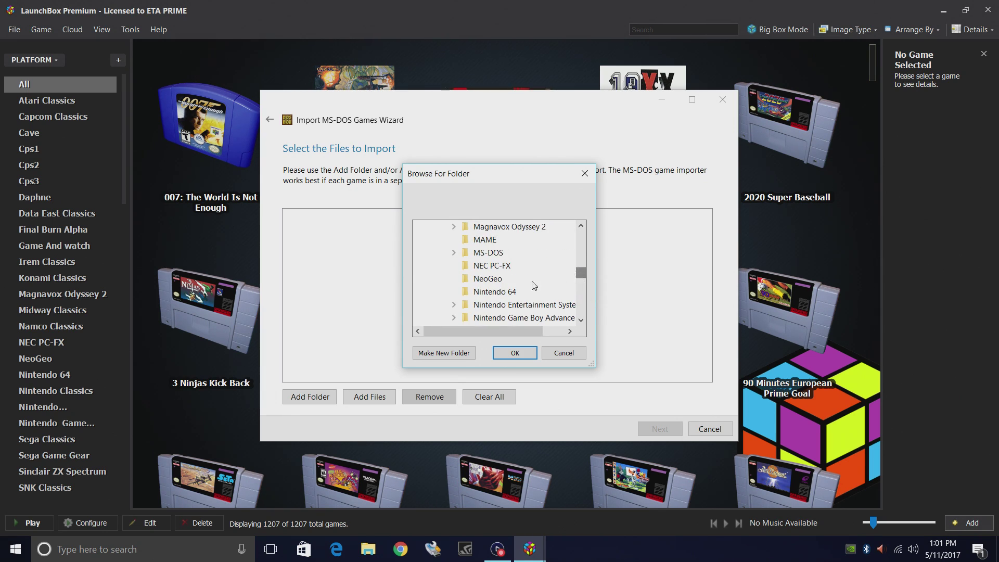
double_click(485, 255)
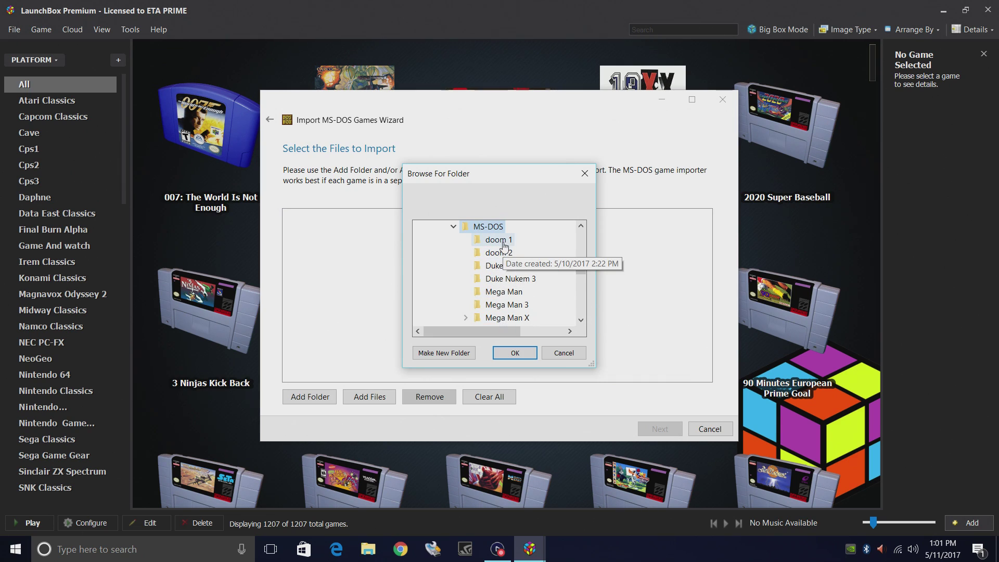
click(521, 353)
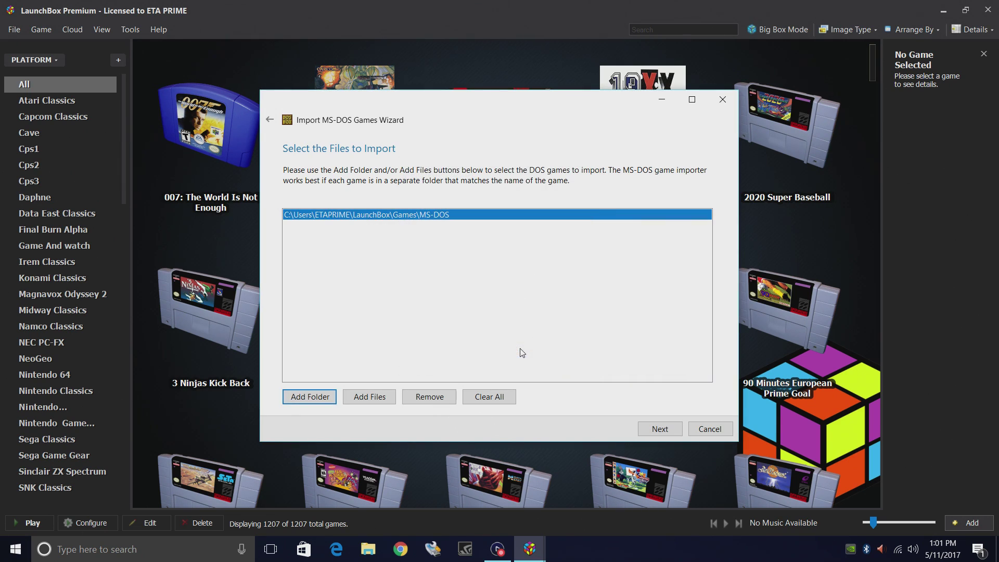
- Advance the wizard and choose to use the game files in their current location
click(661, 430)
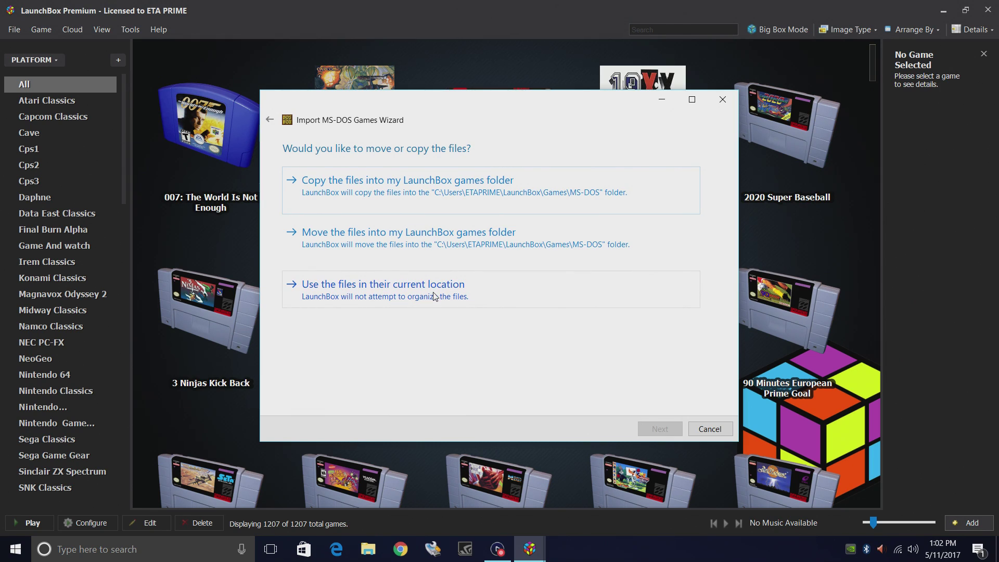
click(434, 297)
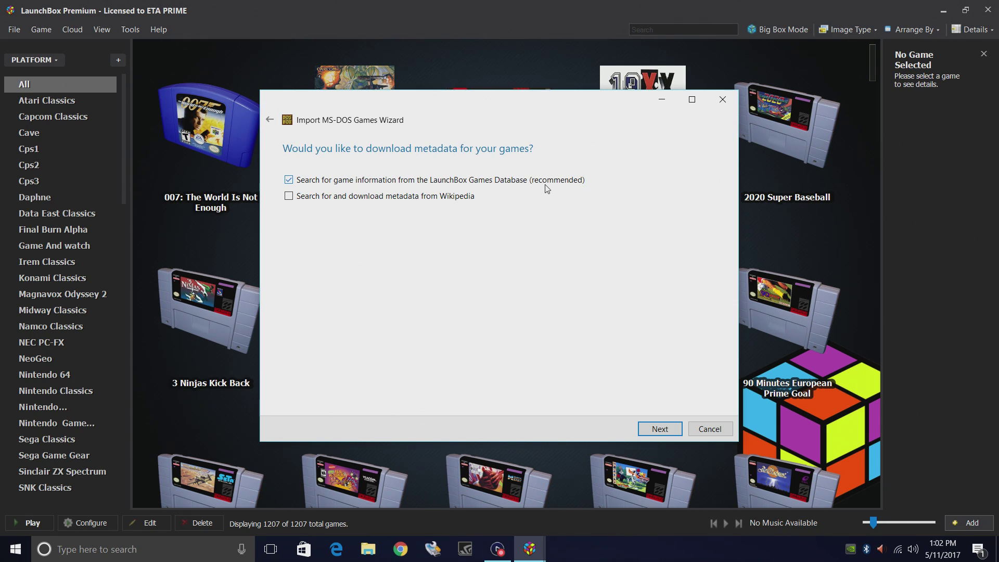
- Accept the Games Database metadata search and leave every image type checked
click(658, 434)
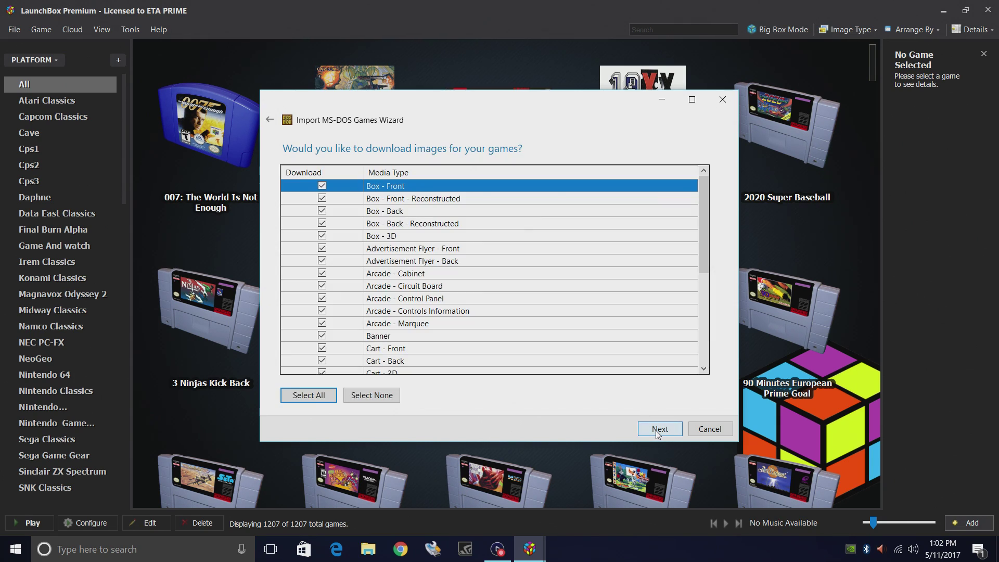
mouse_move(701, 257)
mouse_down()
mouse_move(699, 352)
mouse_move(699, 195)
mouse_move(701, 351)
mouse_up()
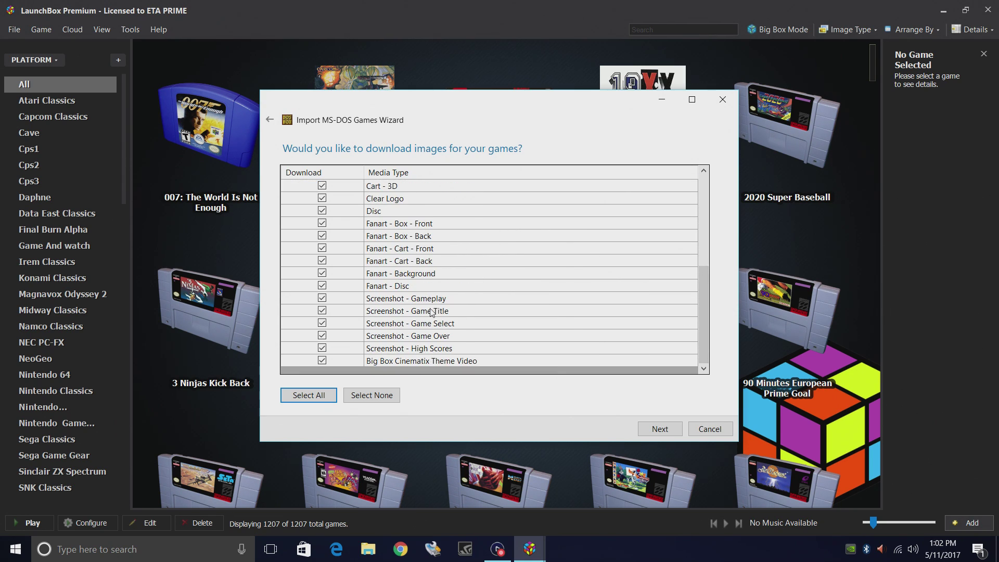
click(321, 337)
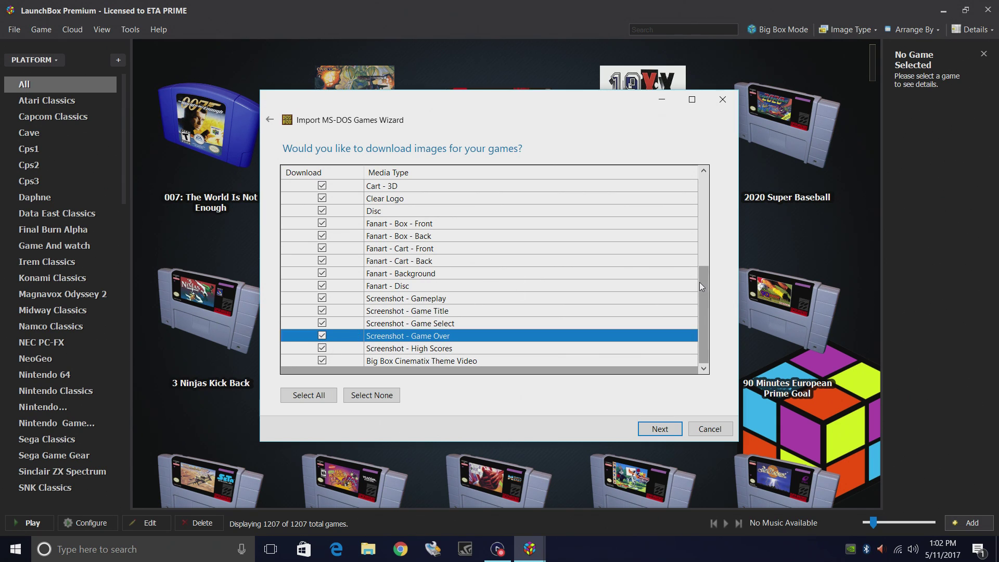
drag(699, 282, 690, 200)
scroll(689, 200, down, 5)
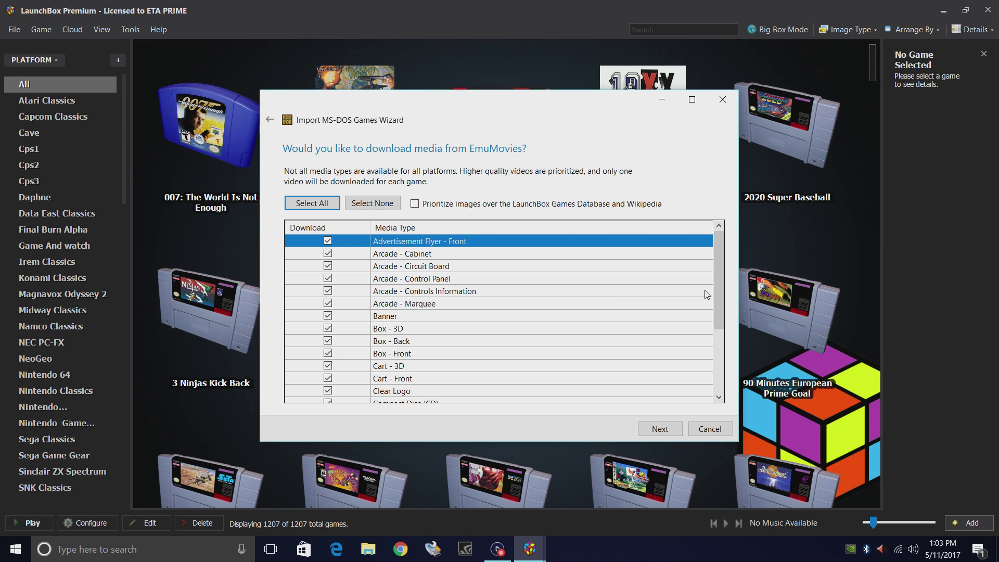
drag(718, 273, 711, 349)
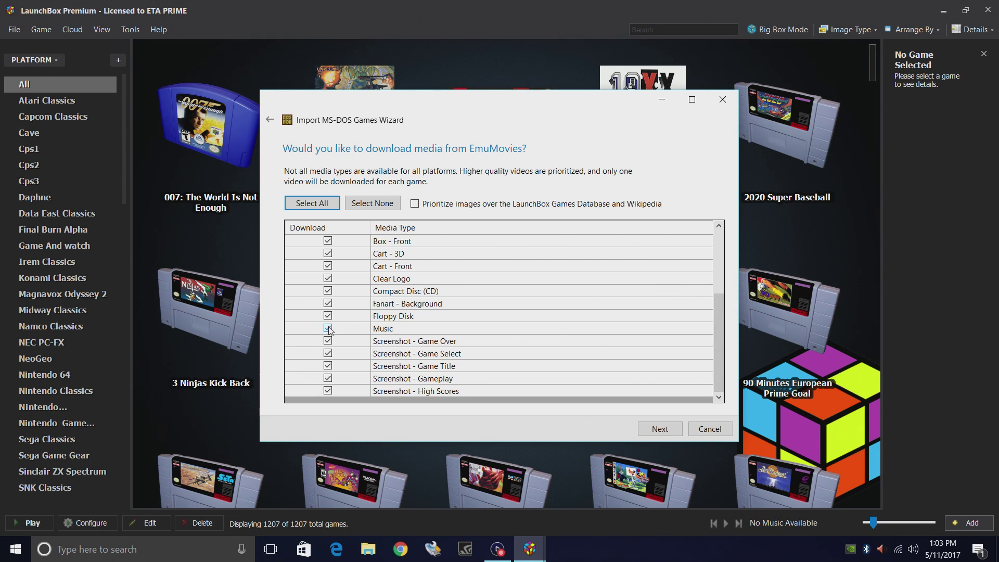
- Accept all EmuMovies media and the default custom options to parse the games
click(656, 430)
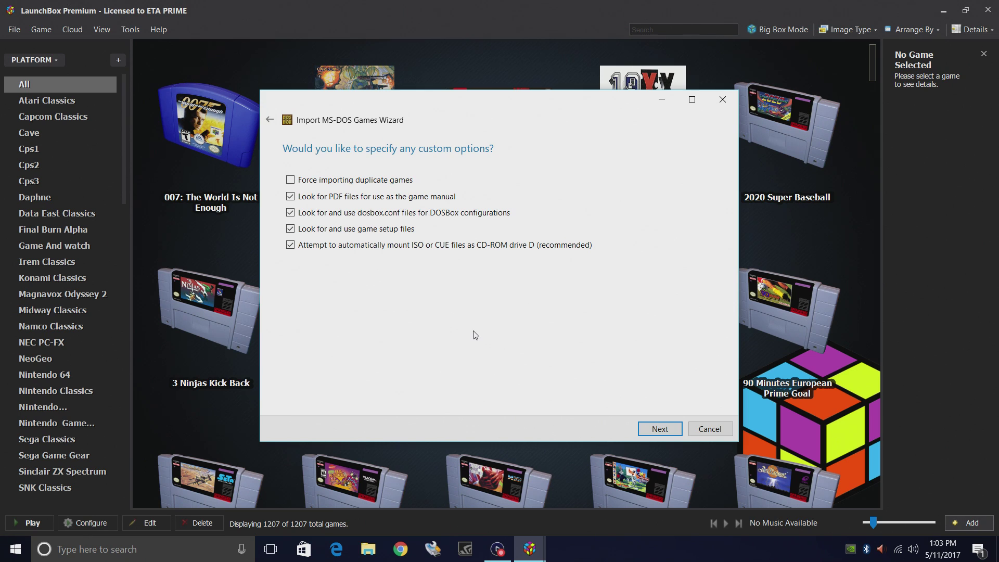
click(660, 428)
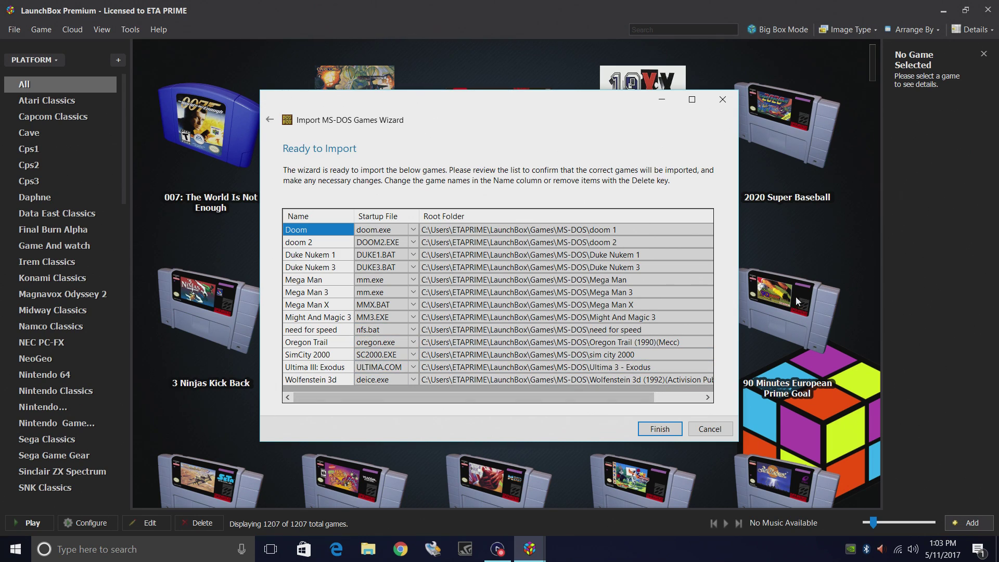
- Review Doom's startup file, then finish importing the 13 games
click(391, 232)
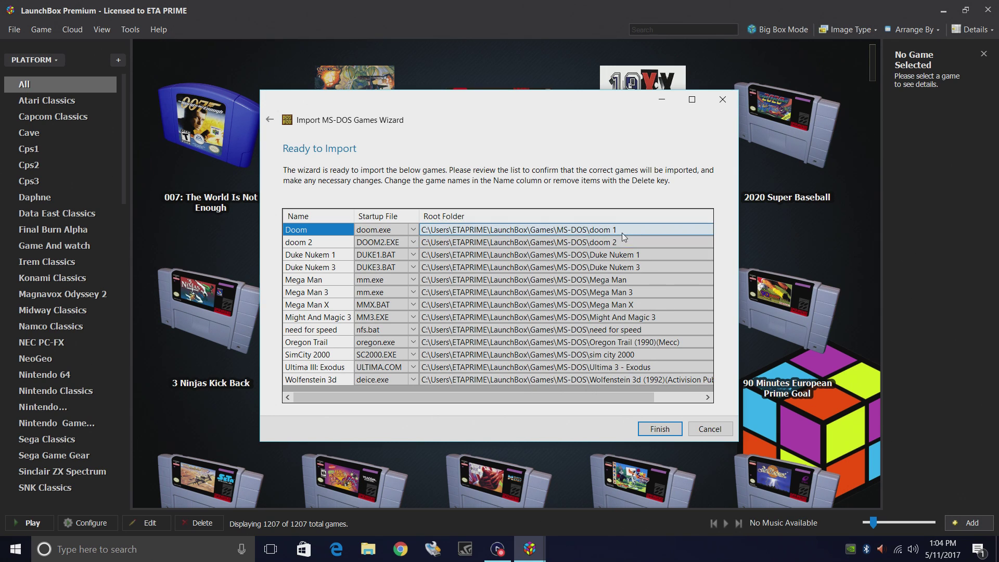
click(659, 435)
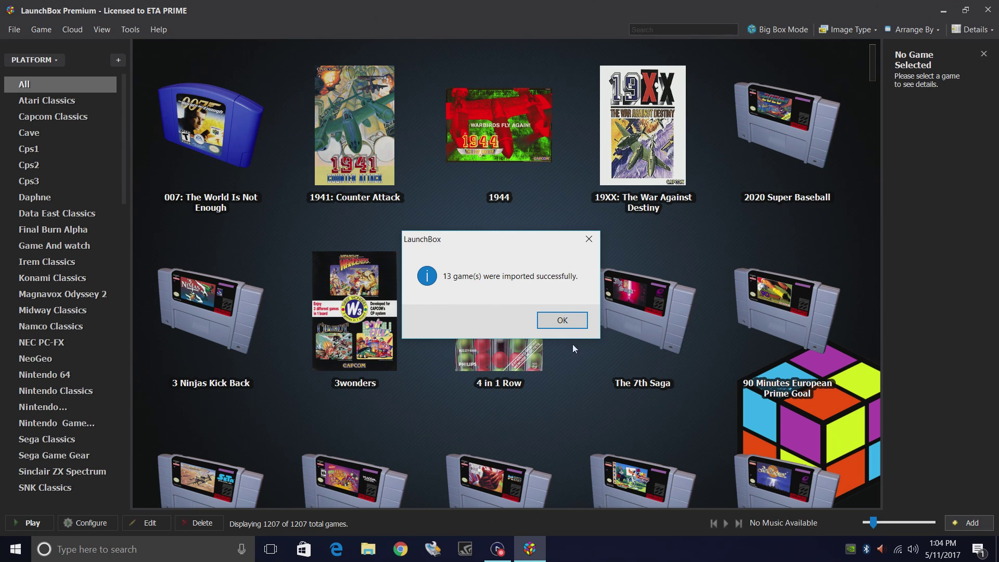
- Dismiss the success message, filter to the MS-DOS platform, and show Boxes artwork on tiles
click(570, 322)
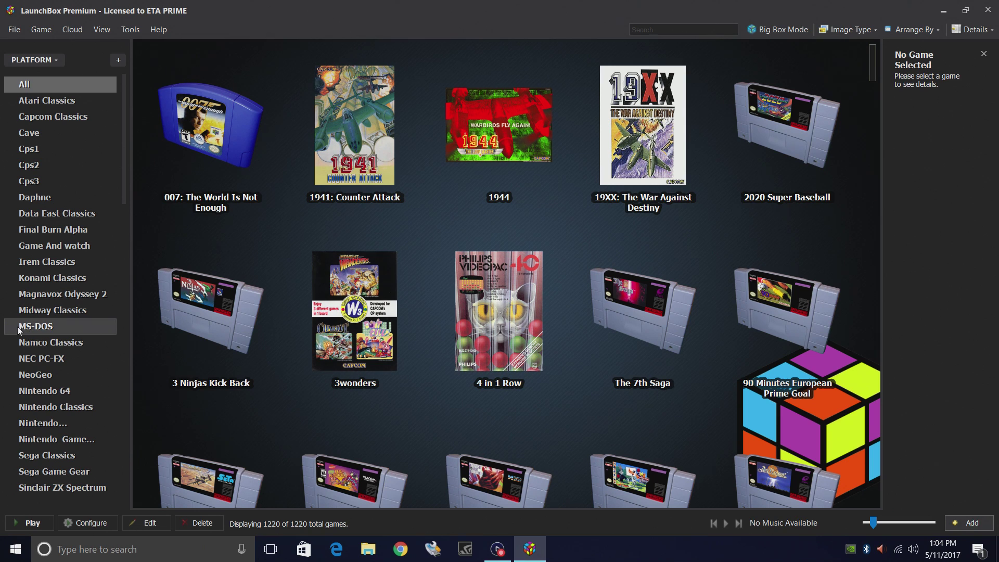
click(63, 324)
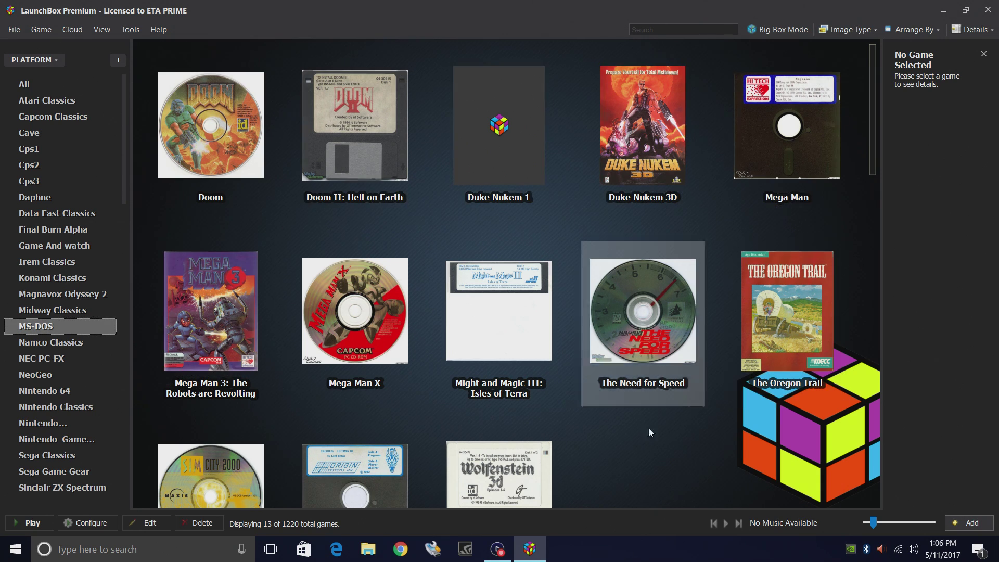
click(872, 29)
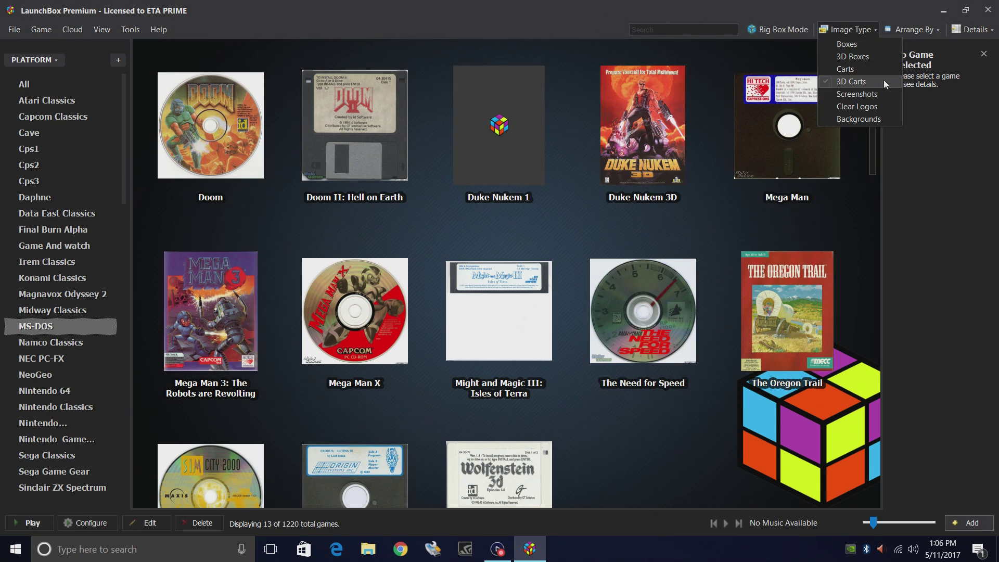
click(853, 46)
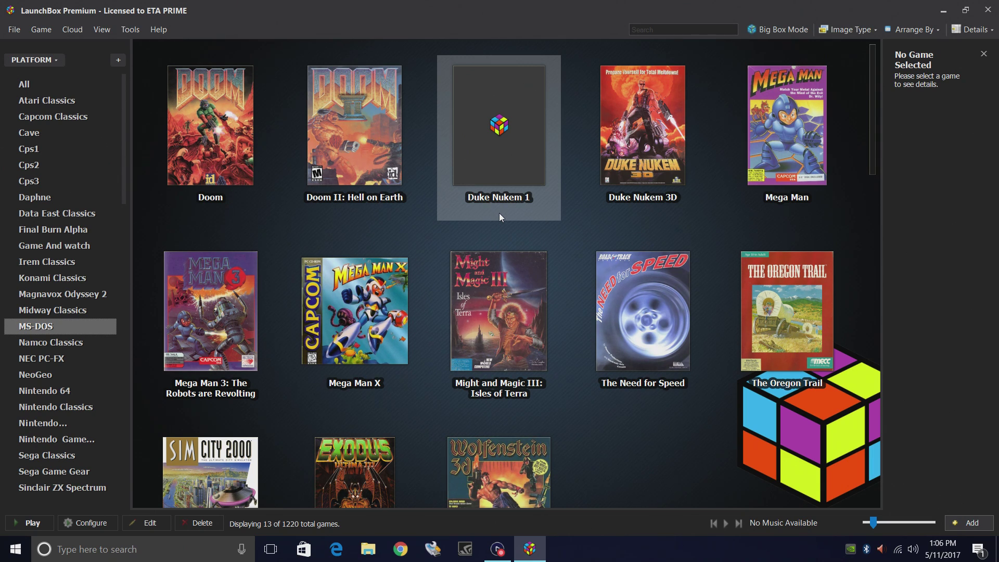
right_click(499, 167)
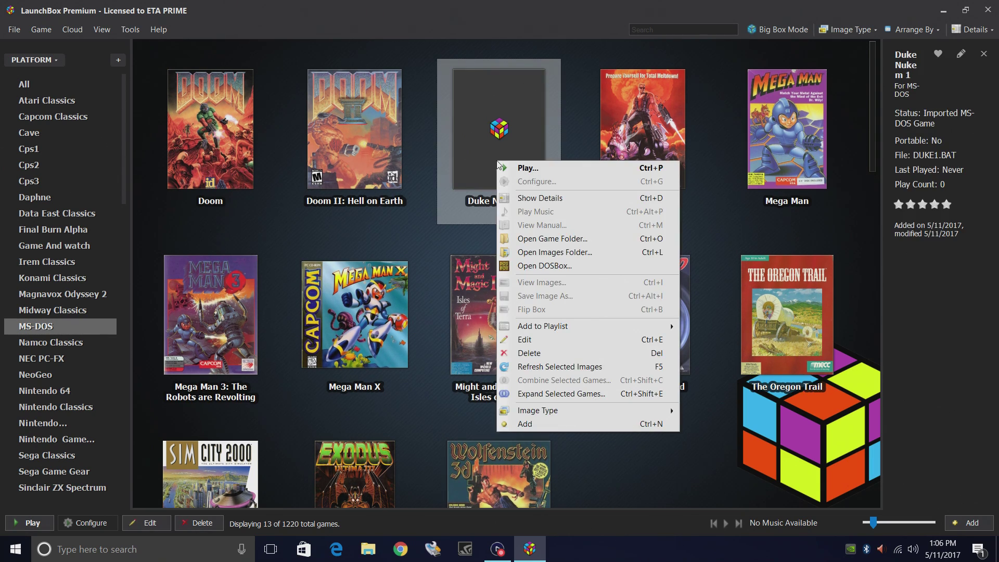
click(587, 250)
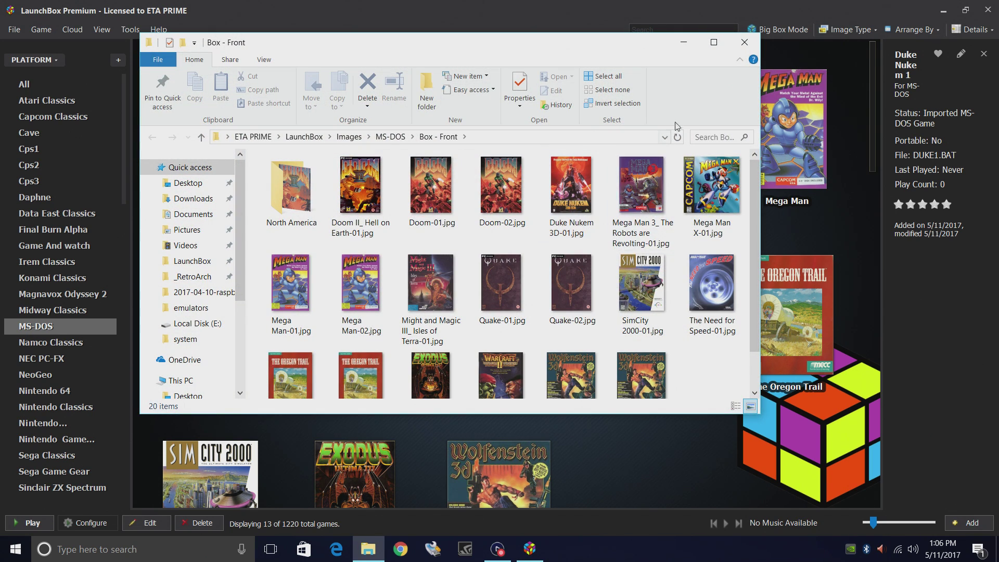
click(744, 42)
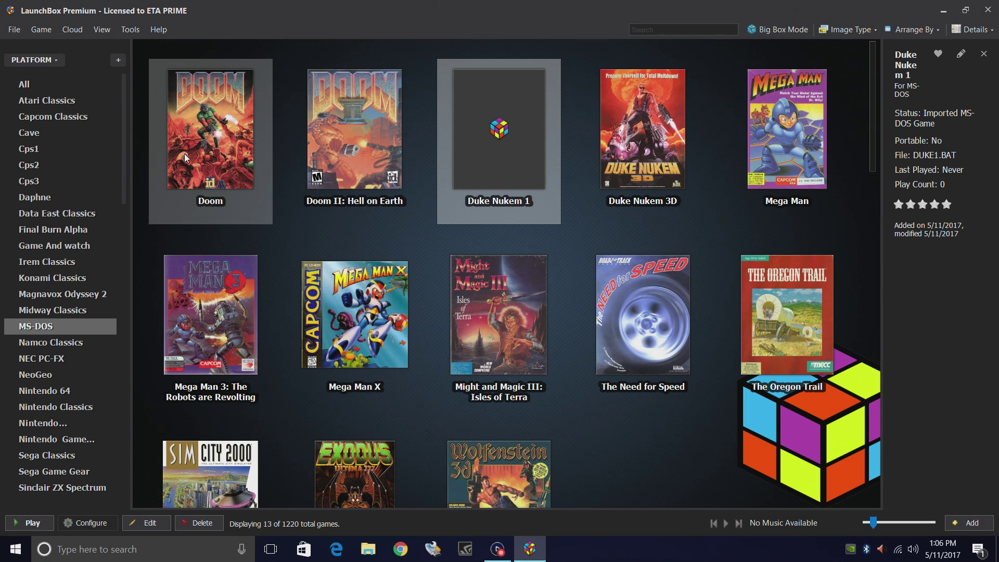
scroll(589, 336, down, 2)
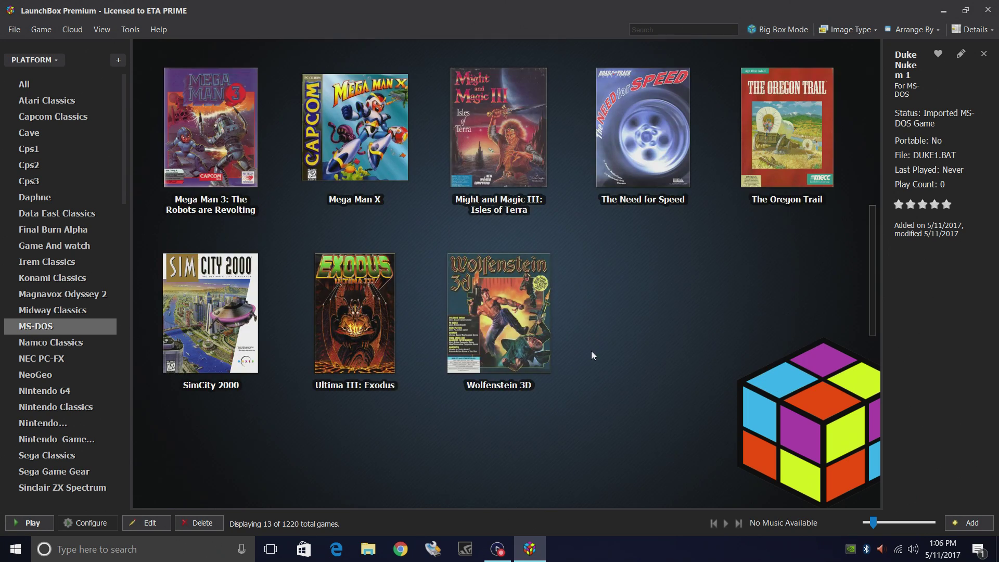
scroll(592, 353, up, 2)
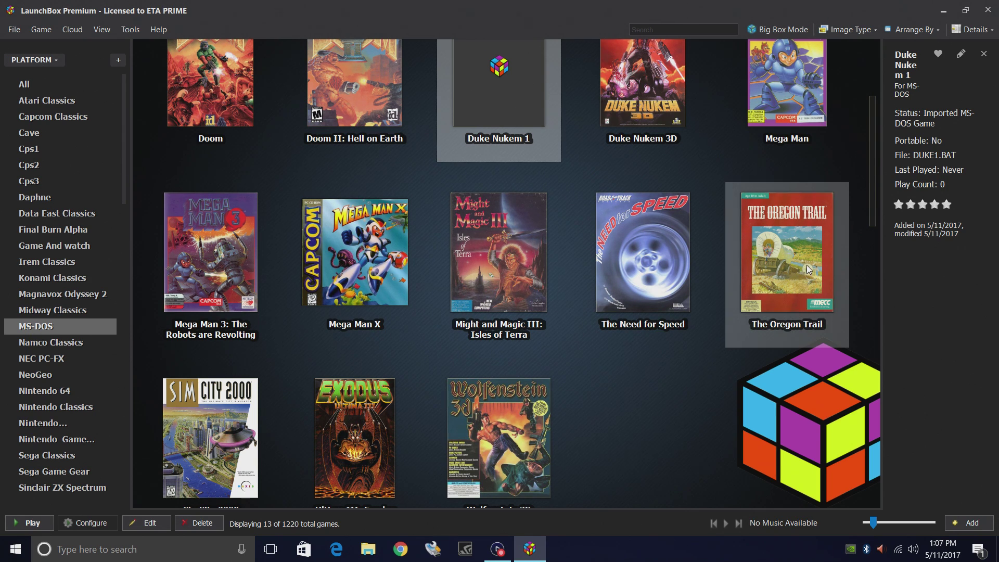
scroll(809, 270, up, 1)
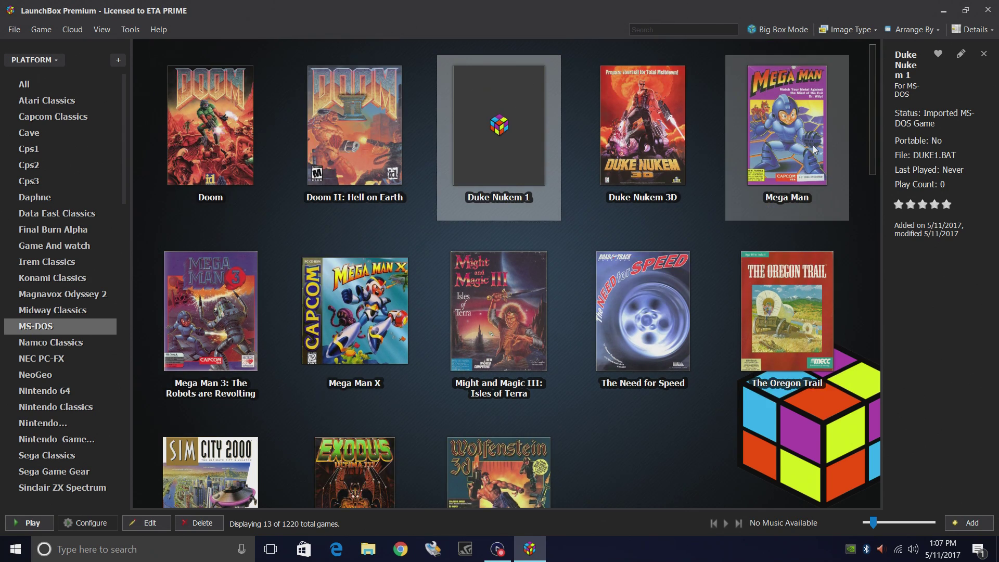